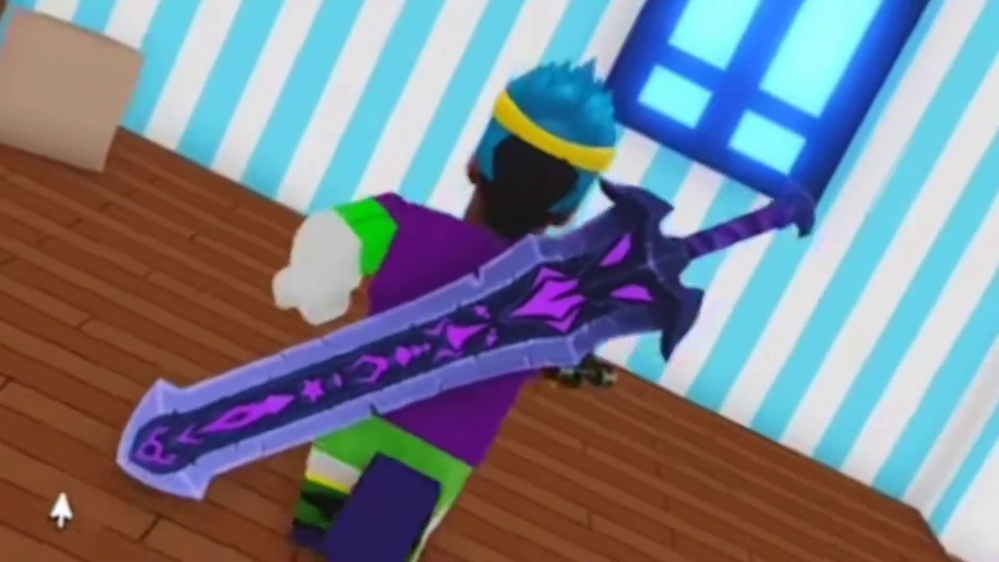
Walk the avatar forward into the striped room with the cardboard boxes
{"action": "key", "text": "w"}
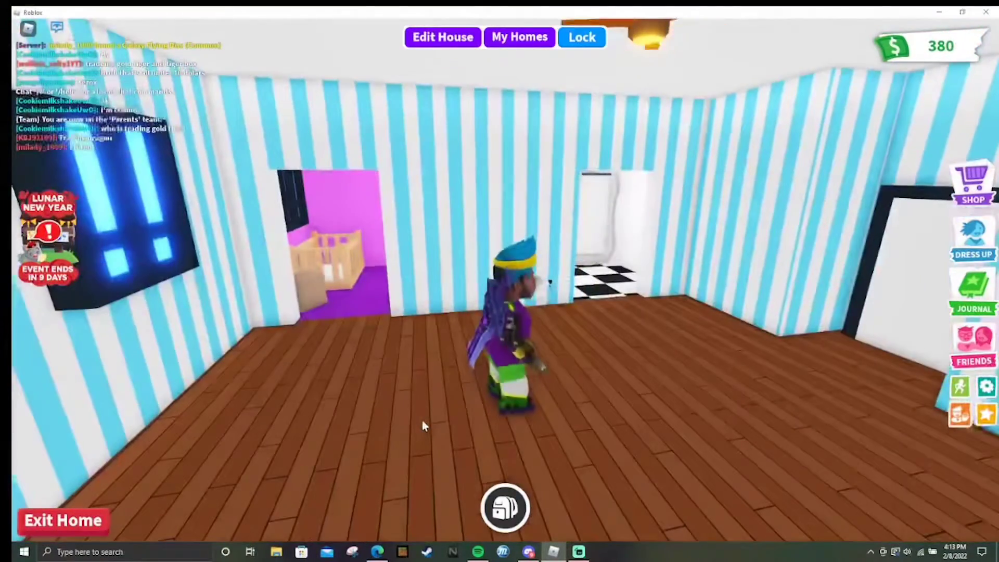